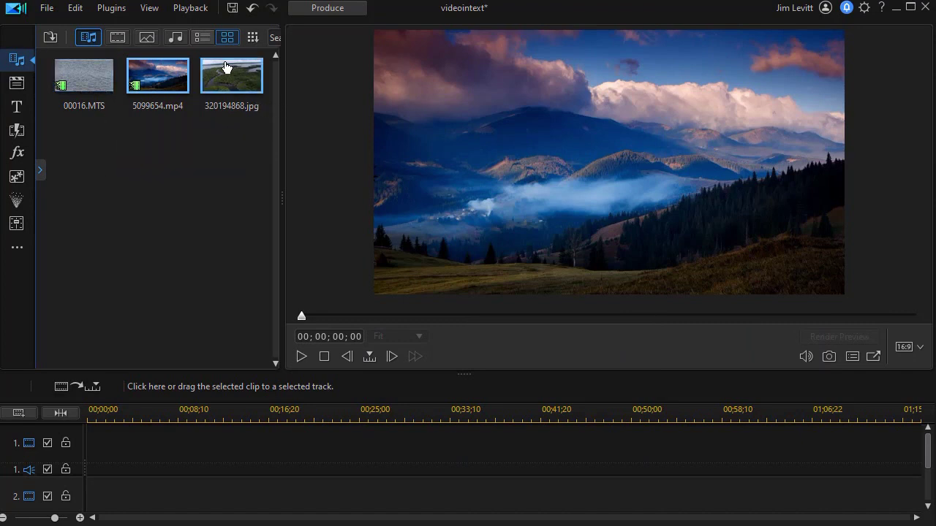
Place 320194868.jpg and then 5099654.mp4 back to back on video track 1.
left_click_drag(235, 84, 108, 456)
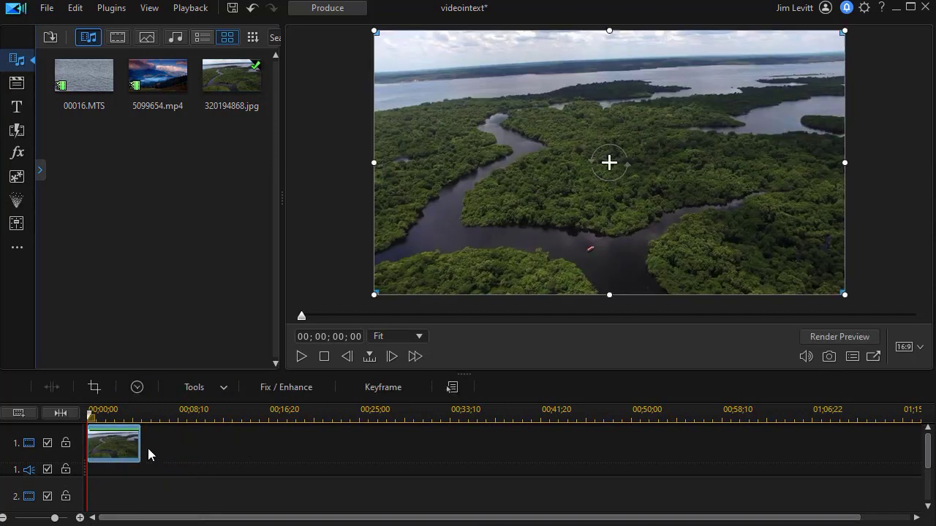
left_click_drag(159, 86, 141, 474)
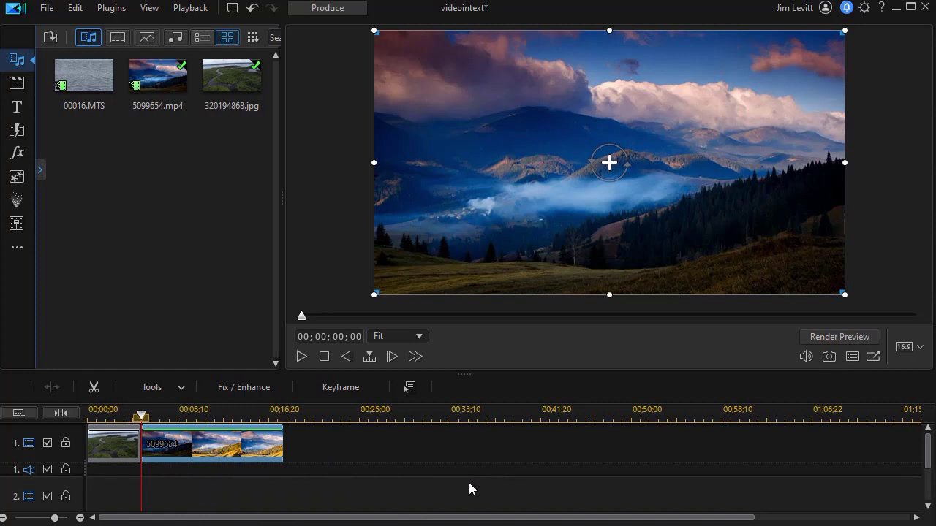
left_click_drag(927, 459, 922, 491)
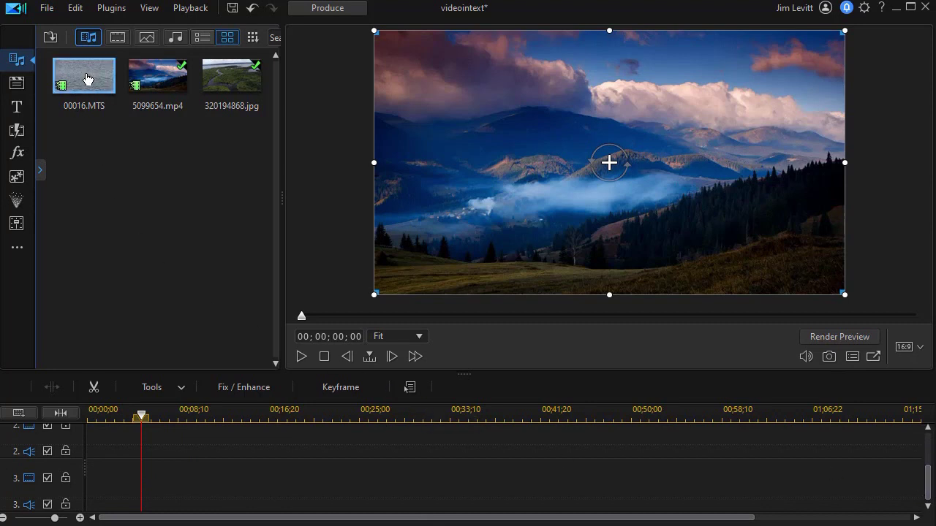
Add the 00016.MTS water clip to video track 3, scrub through it, and select it.
mouse_move(85, 78)
left_click_drag(83, 79, 82, 496)
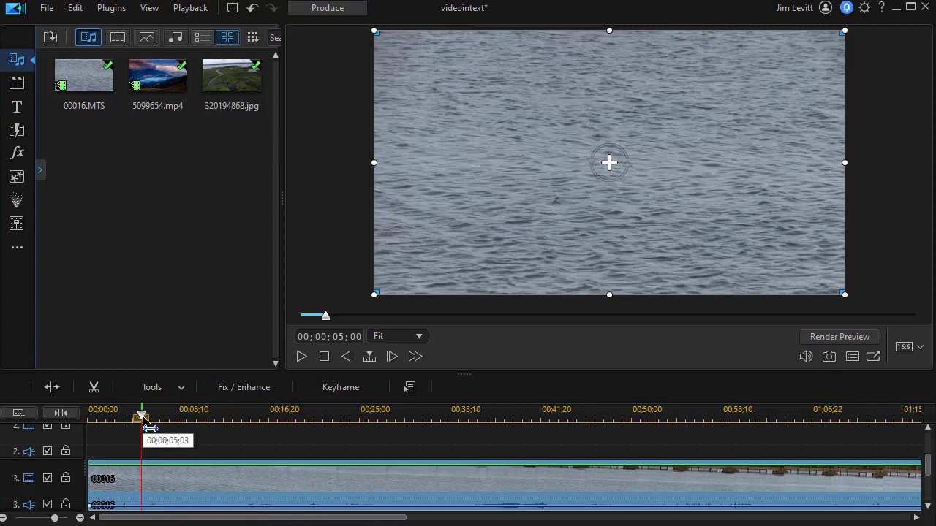
left_click_drag(150, 428, 214, 440)
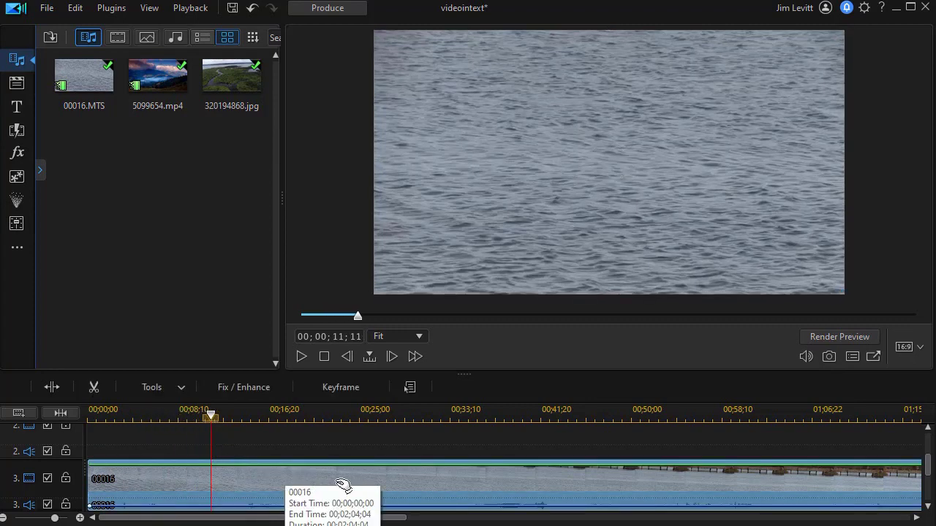
left_click(342, 485)
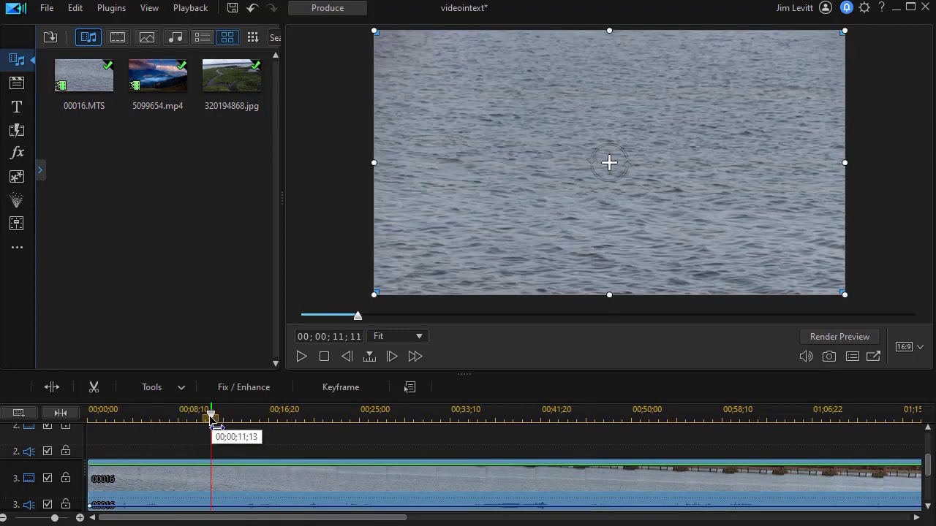
left_click_drag(215, 424, 131, 441)
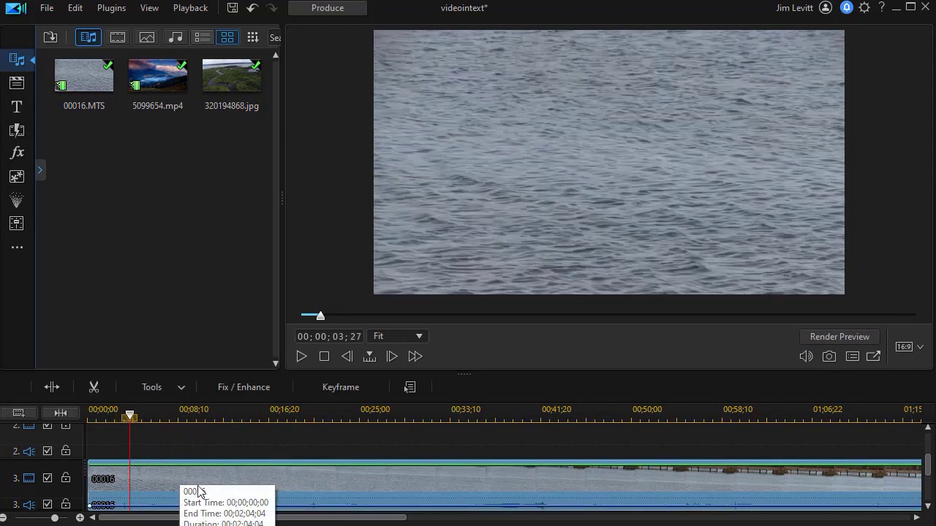
left_click(178, 495)
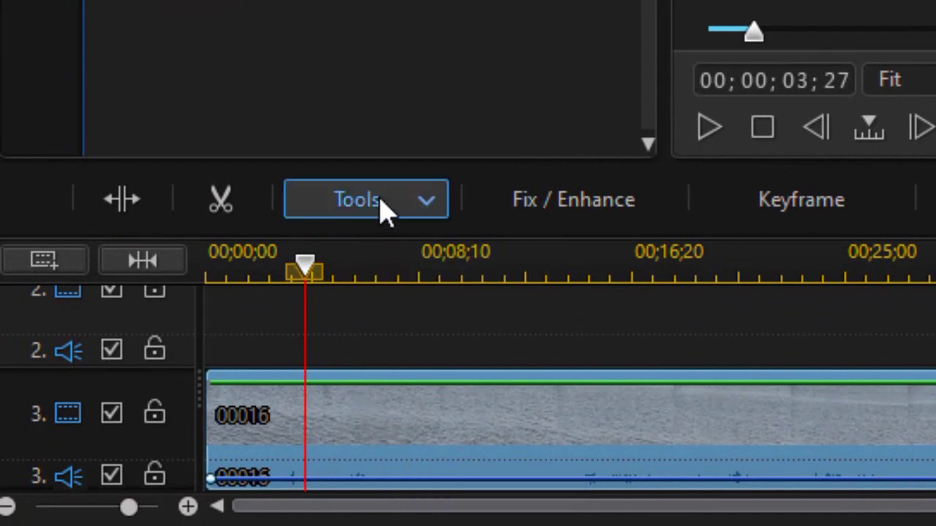
Open Mask Designer for the 00016 clip and start a new text-shaped mask.
left_click(385, 208)
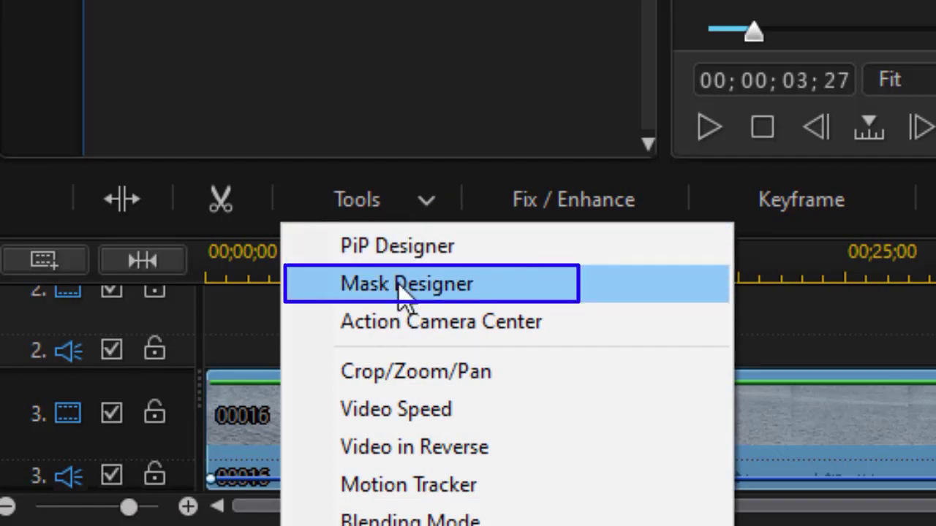
left_click(403, 293)
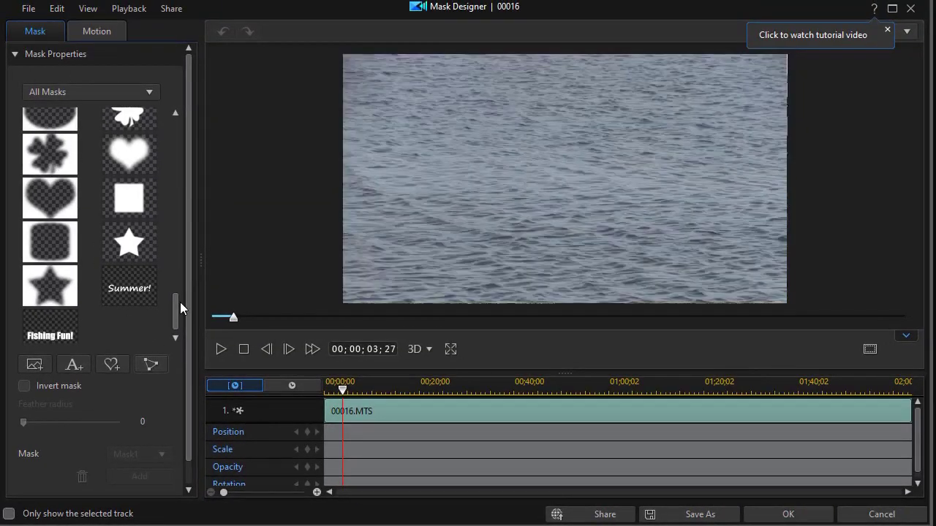
left_click_drag(177, 304, 176, 68)
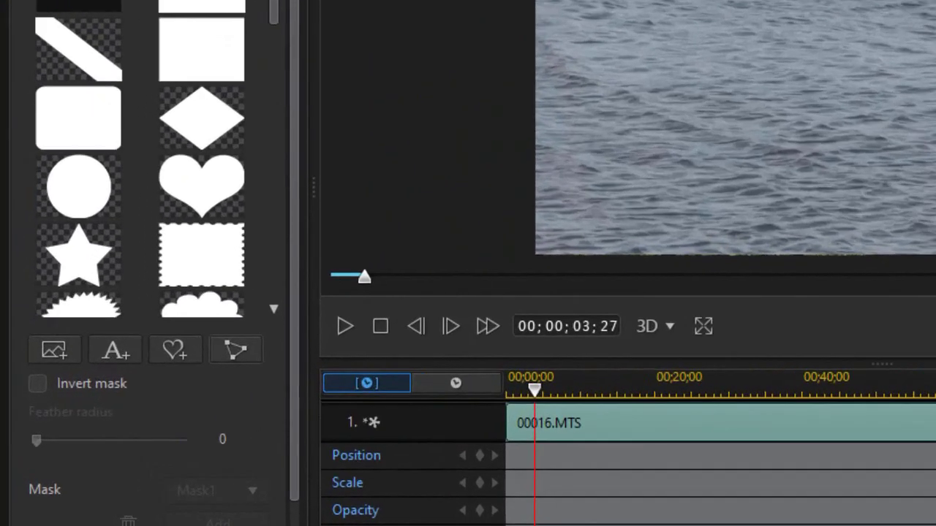
scroll(139, 219, "down", 5)
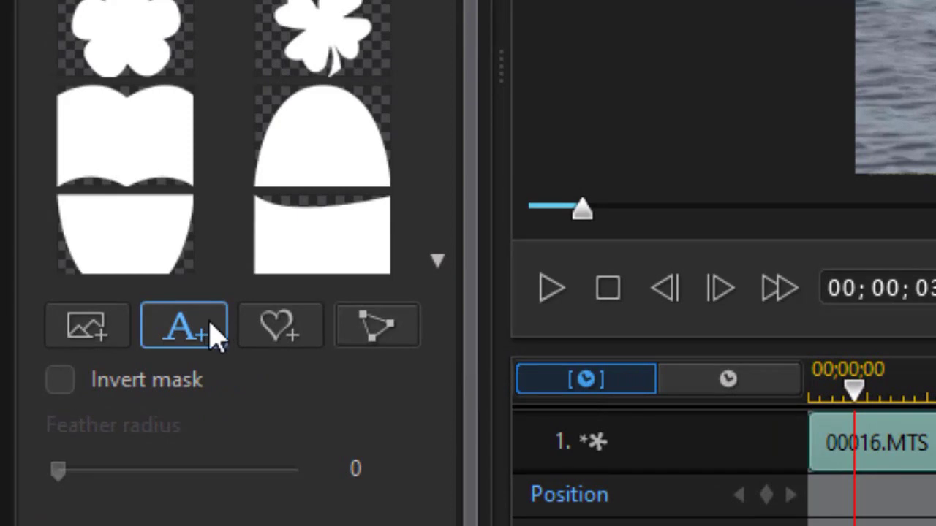
left_click(216, 334)
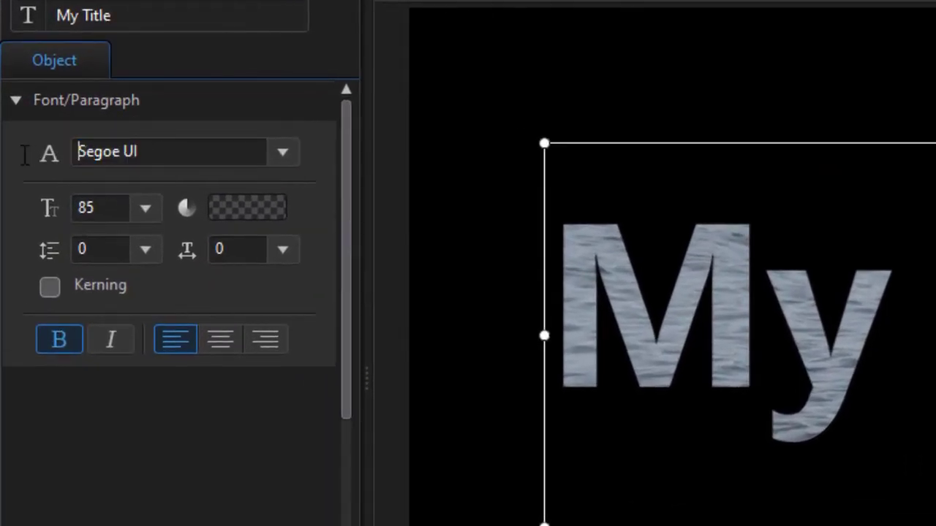
Set the mask font to Impact and replace 'My Title' with 'Gone Fishing'.
left_click(95, 136)
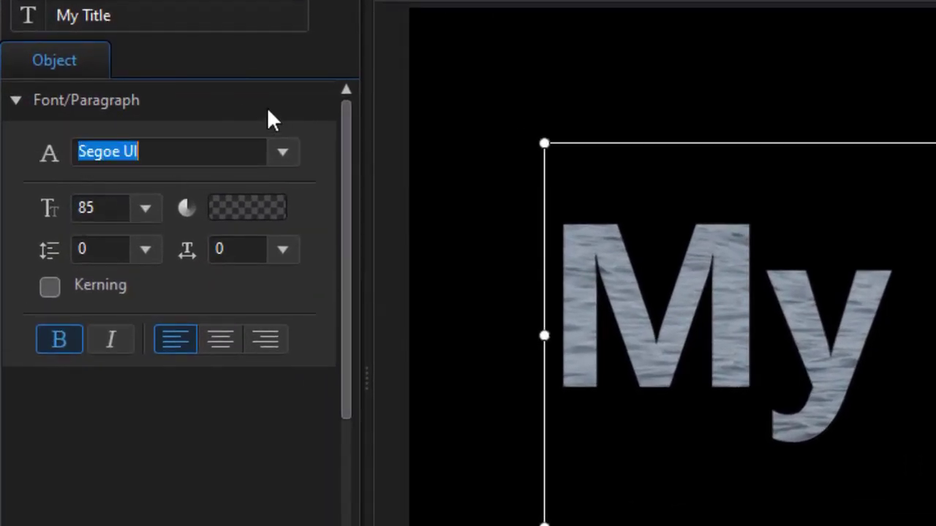
type("Impact")
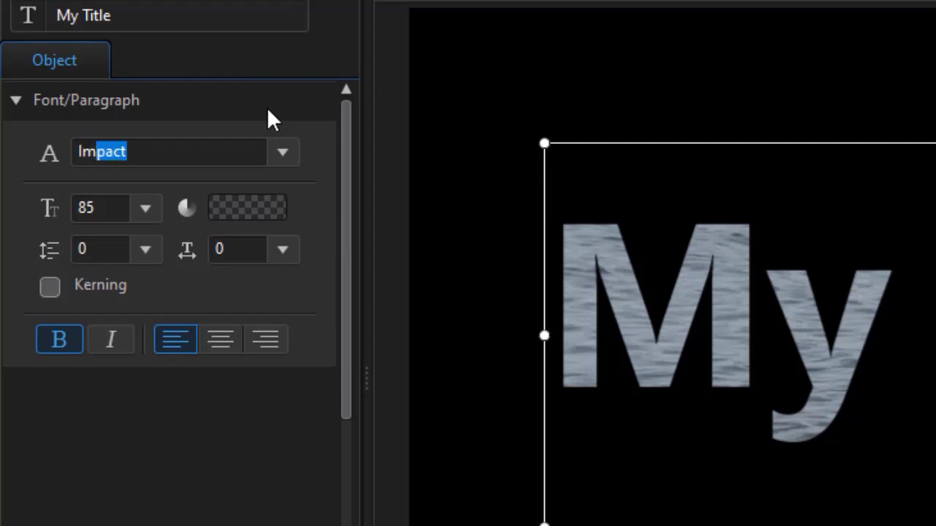
key("Return")
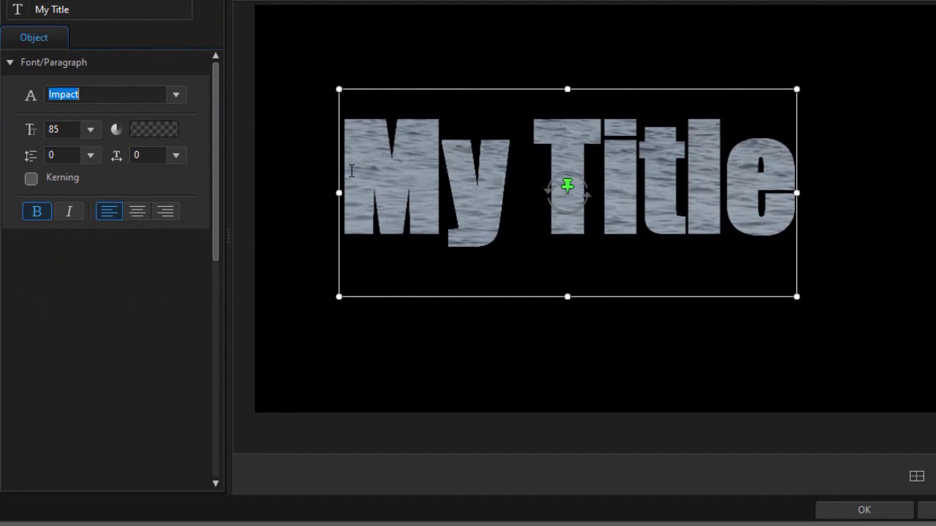
left_click_drag(351, 170, 796, 174)
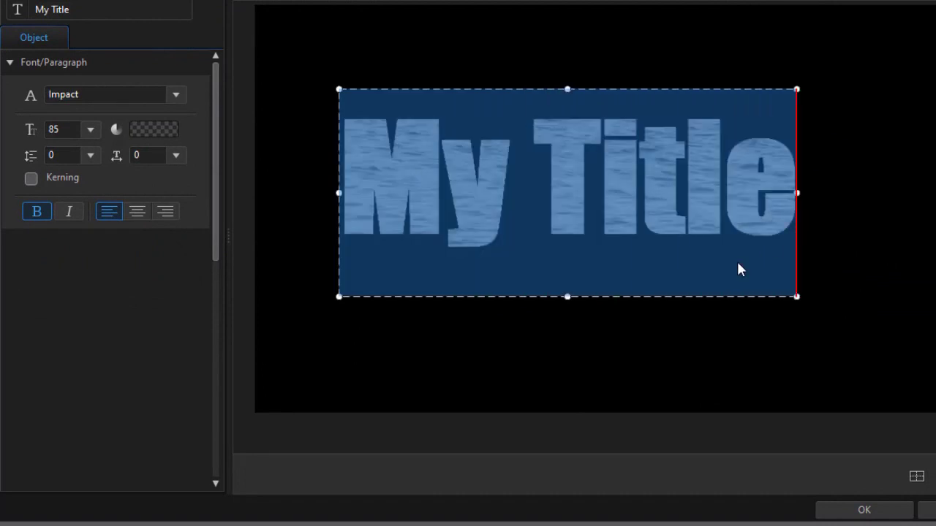
type("Gone Fishing")
Set the text size to 65, move it lower in the frame, and confirm the mask.
left_click_drag(549, 89, 533, 167)
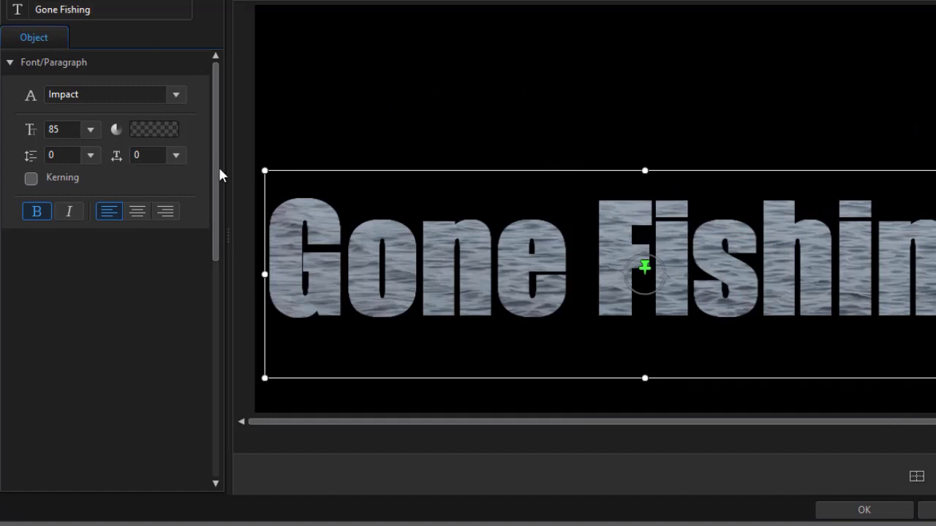
double_click(70, 129)
key("Return")
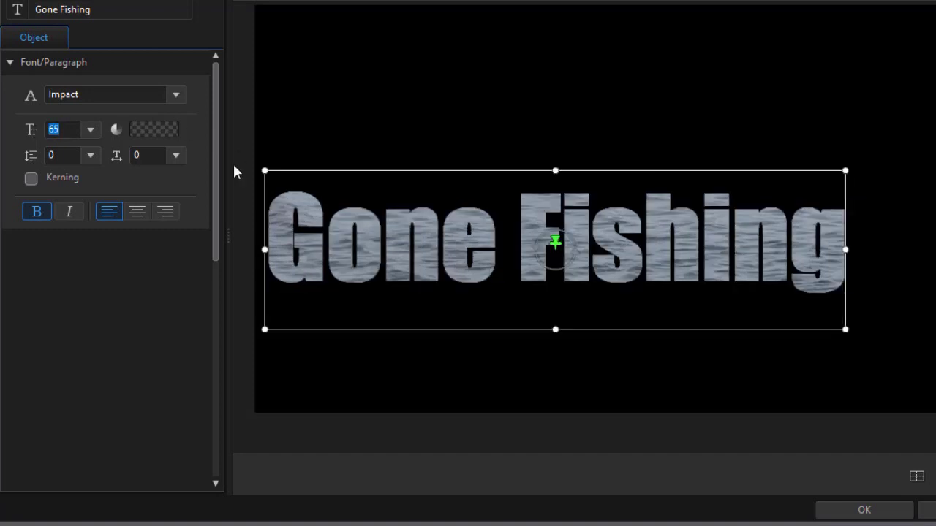
left_click_drag(453, 173, 501, 223)
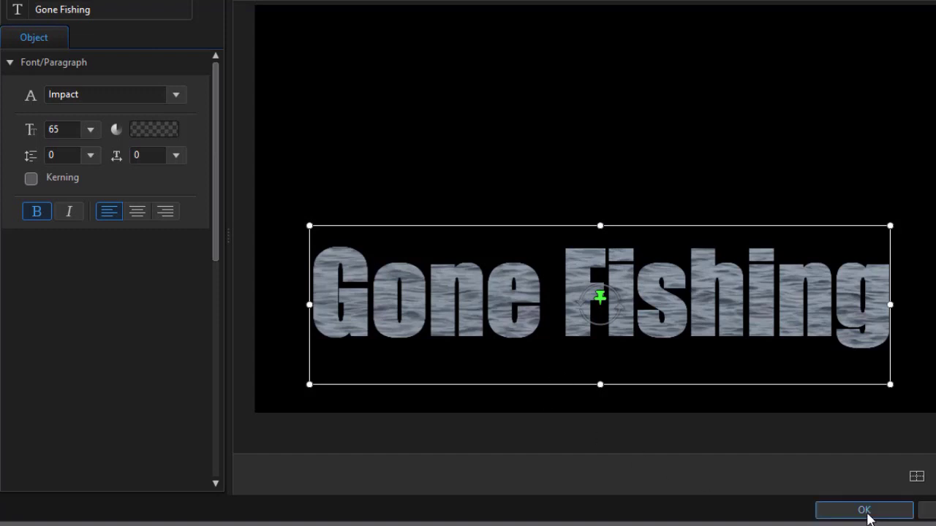
left_click(859, 515)
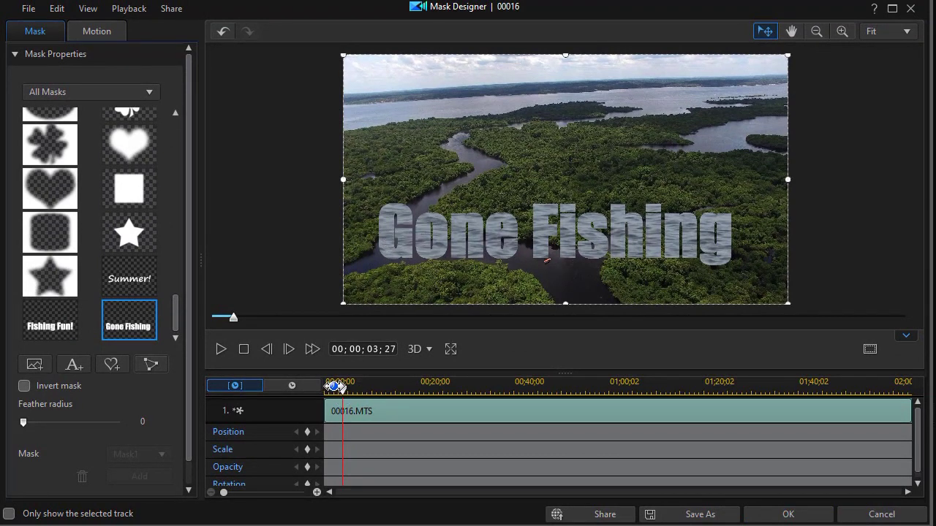
Preview the masked water clip from the start, then apply the mask.
left_click_drag(336, 385, 284, 391)
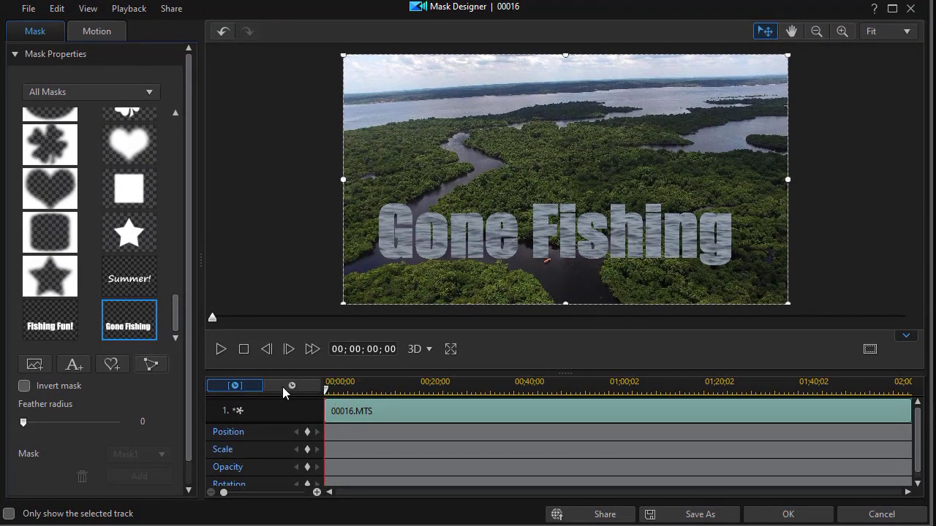
left_click(222, 349)
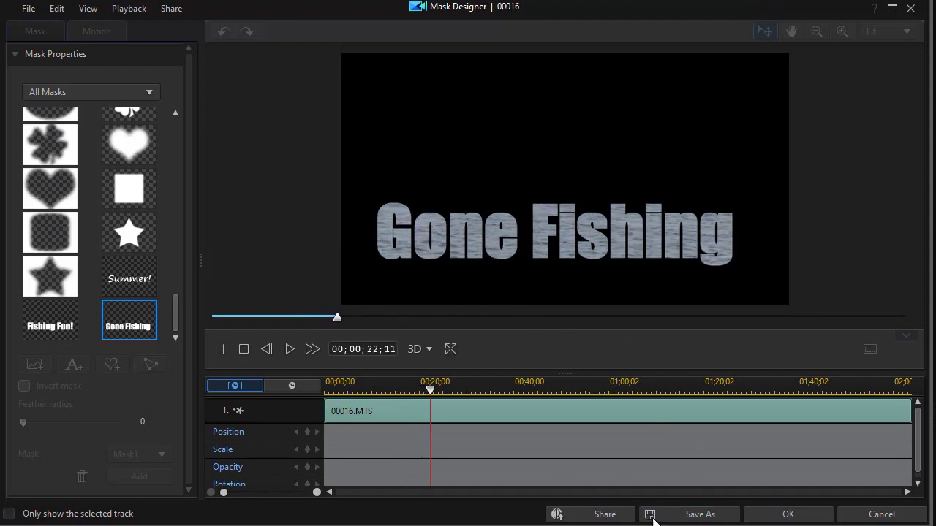
left_click(795, 517)
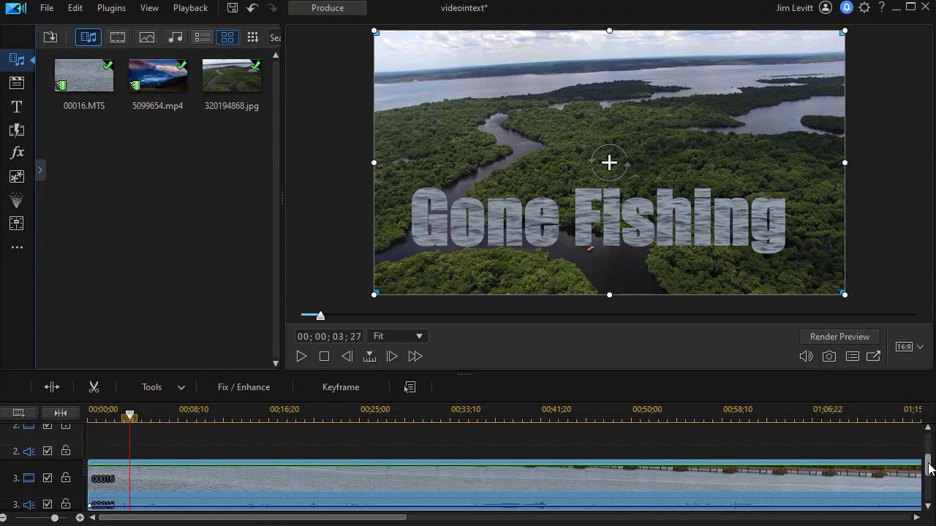
left_click_drag(930, 468, 927, 438)
Add a blue colour board from the library's Color Boards to video track 2.
left_click_drag(927, 460, 927, 462)
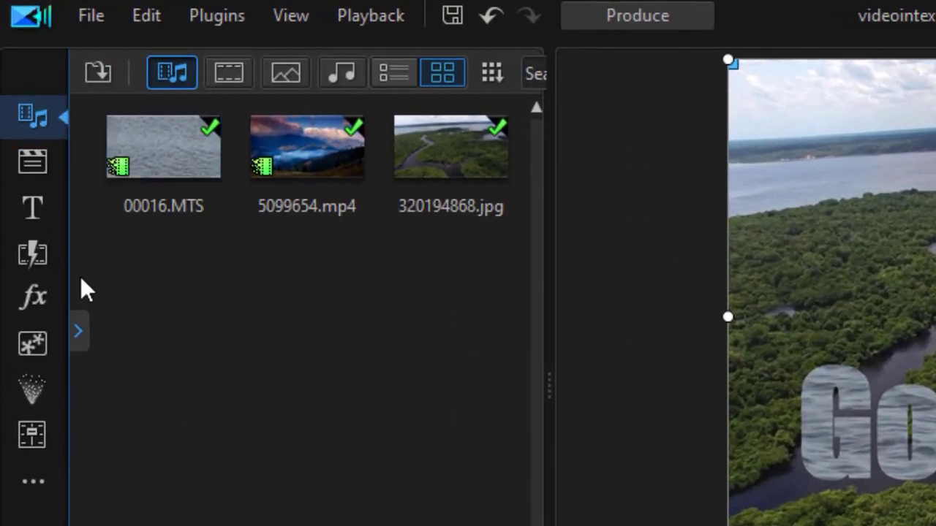
left_click(78, 333)
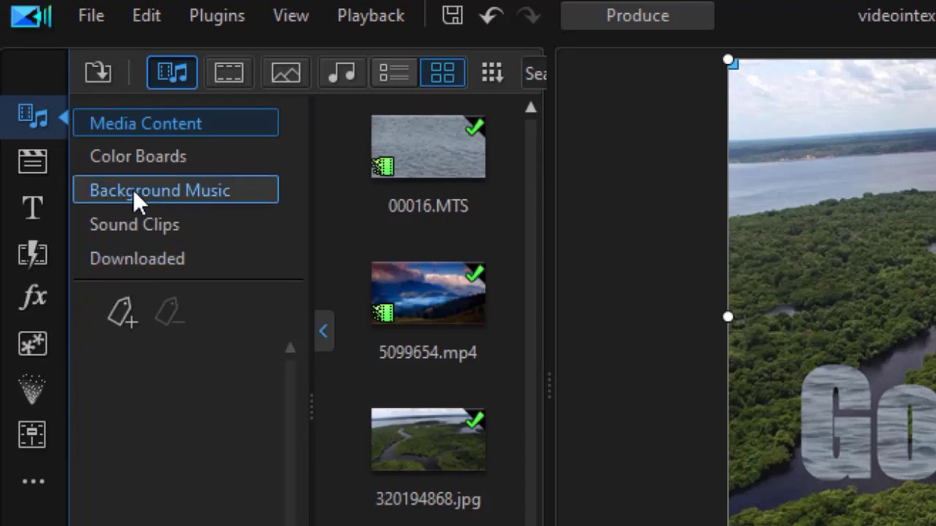
left_click(149, 156)
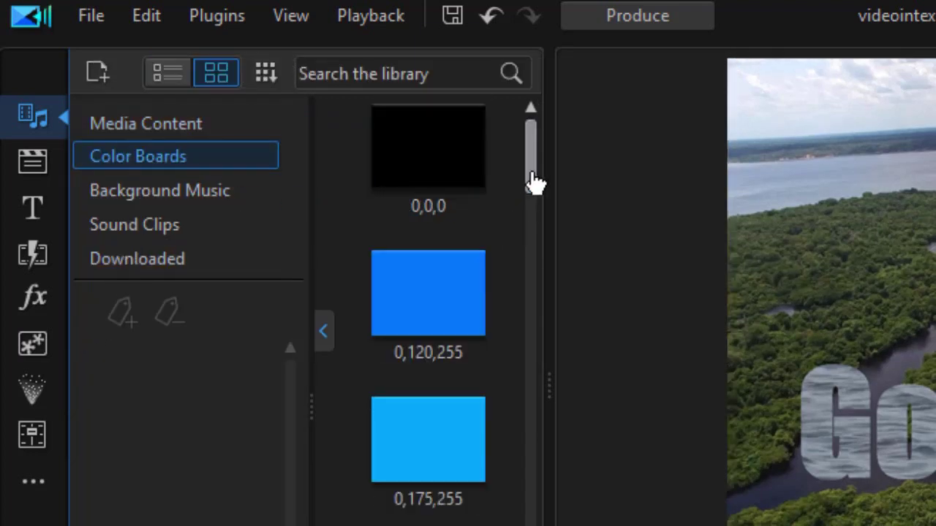
left_click_drag(533, 184, 517, 386)
scroll(516, 386, "down", 3)
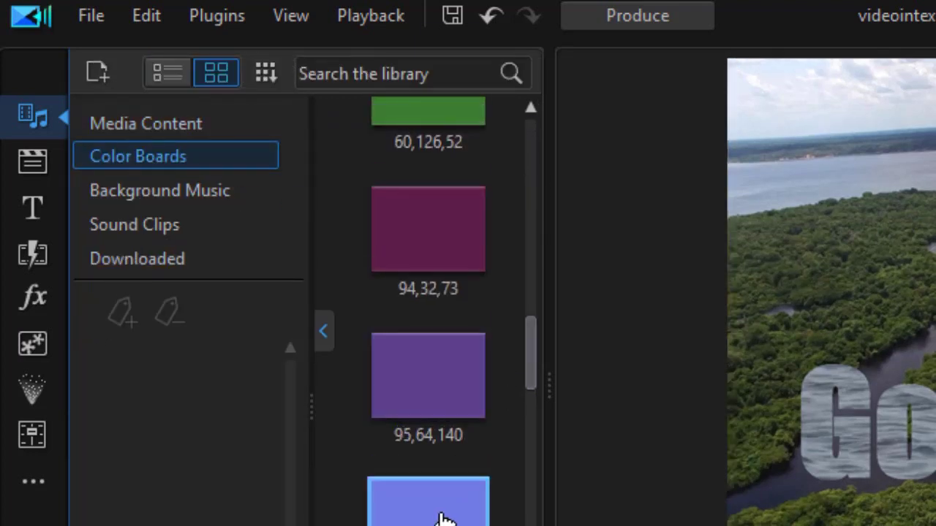
left_click_drag(427, 501, 82, 460)
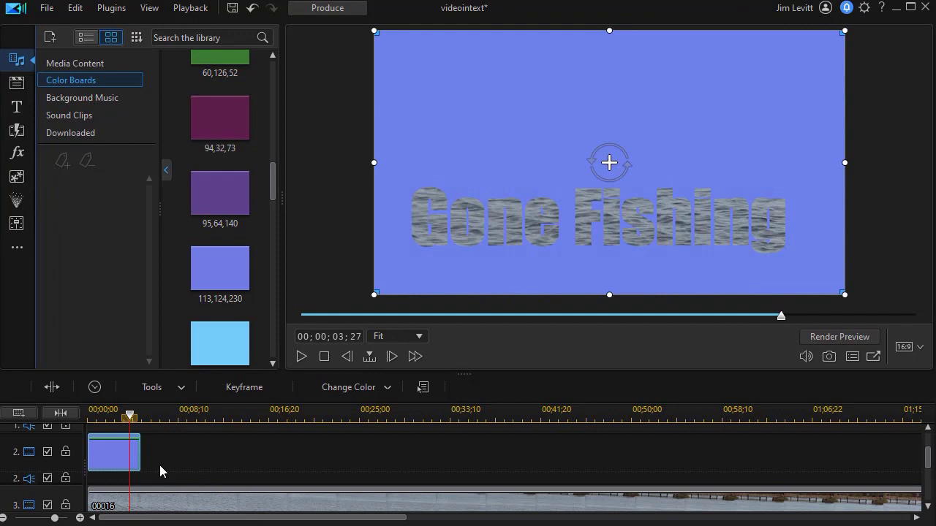
Stretch the blue colour board clip out to 00;42;15 and open its PiP settings.
left_click_drag(140, 455, 549, 472)
left_click_drag(231, 461, 195, 453)
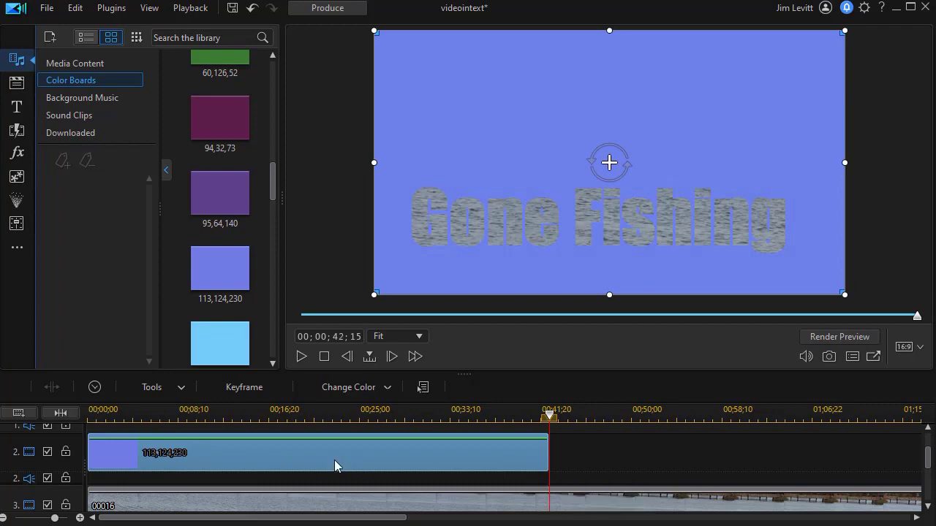
double_click(334, 460)
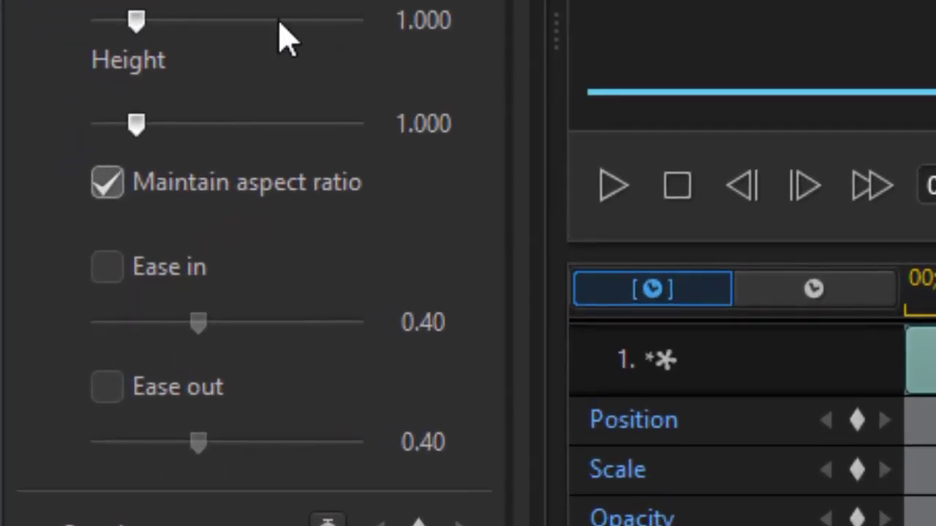
Unlock the aspect ratio, squash the blue board vertically, and set its opacity to 70%.
left_click(121, 191)
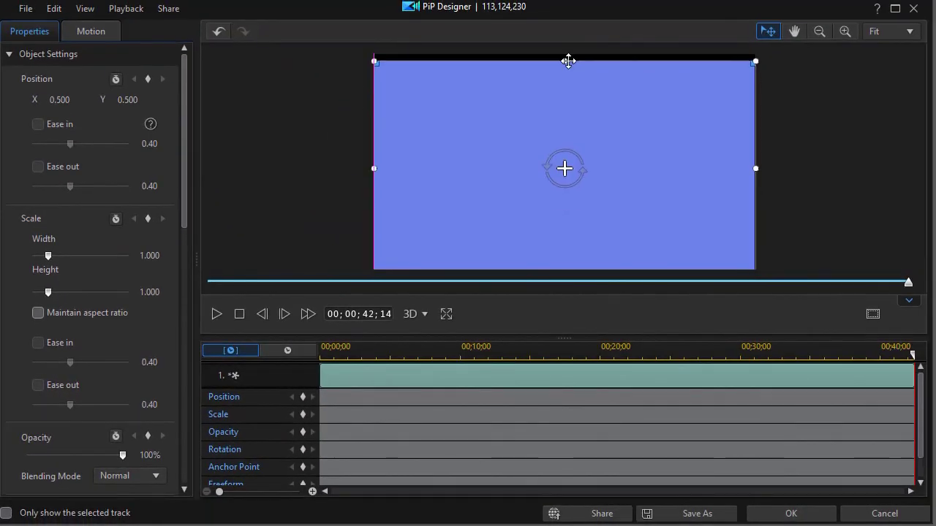
left_click_drag(621, 25, 604, 31)
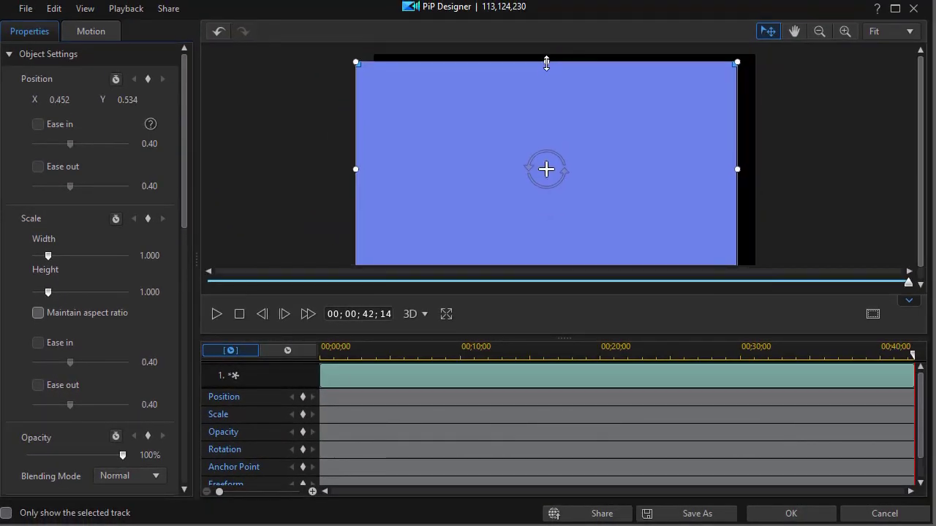
left_click_drag(546, 63, 543, 130)
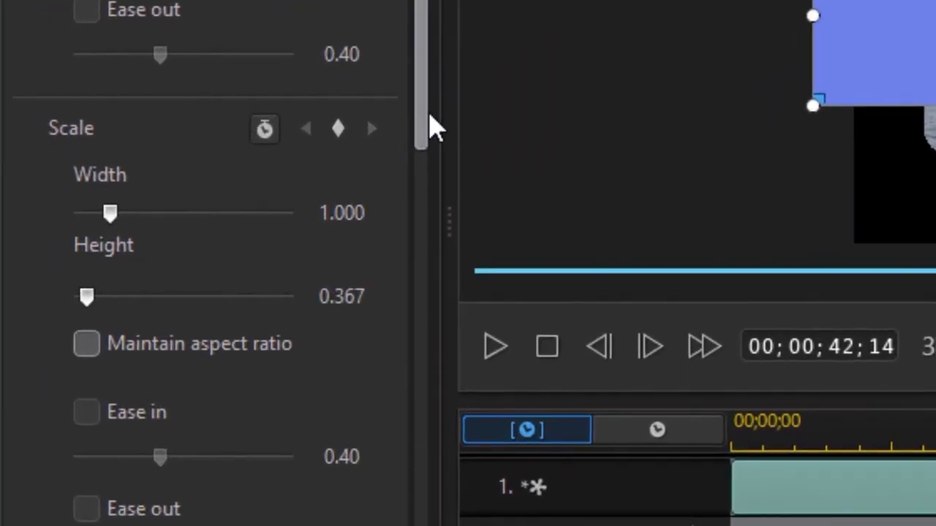
left_click_drag(431, 128, 417, 265)
left_click_drag(282, 332, 213, 331)
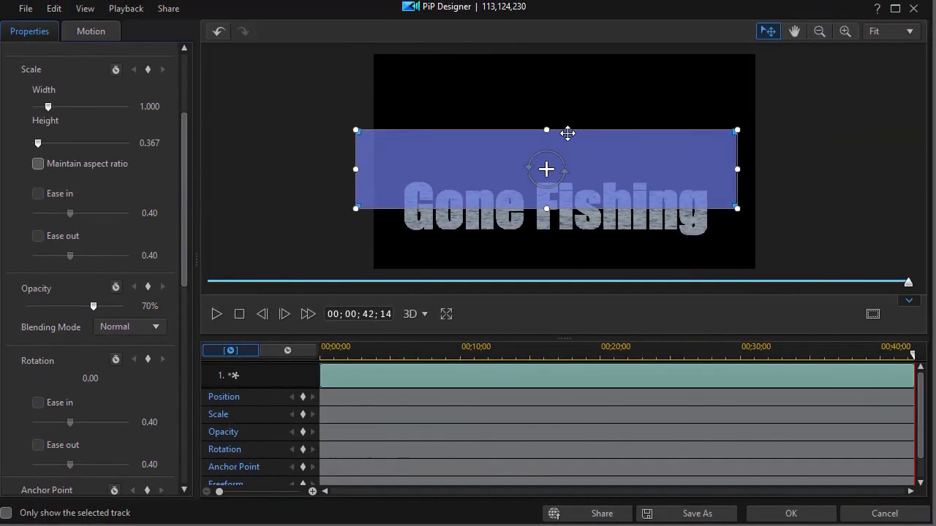
Fit the band to 0.812 by 0.299, centred over the Gone Fishing title, and apply.
left_click_drag(566, 134, 570, 173)
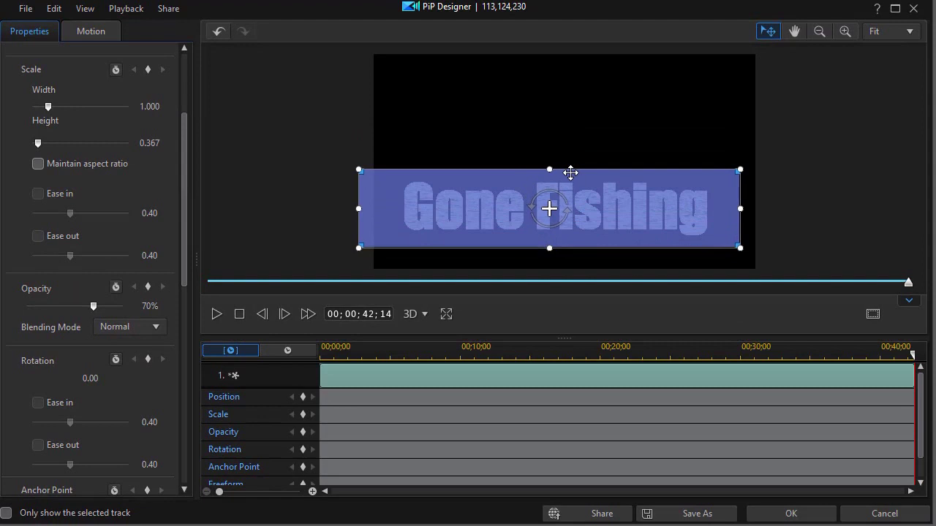
left_click_drag(552, 247, 552, 240)
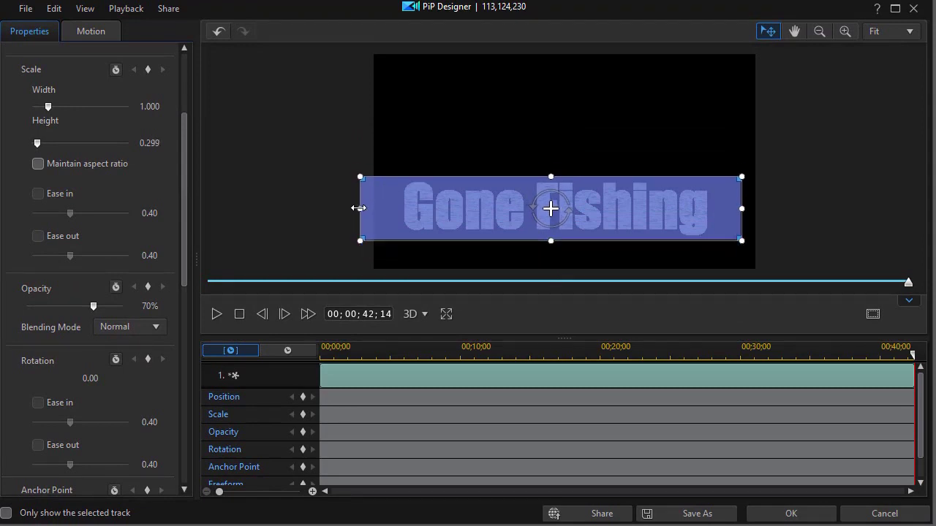
left_click_drag(357, 208, 396, 208)
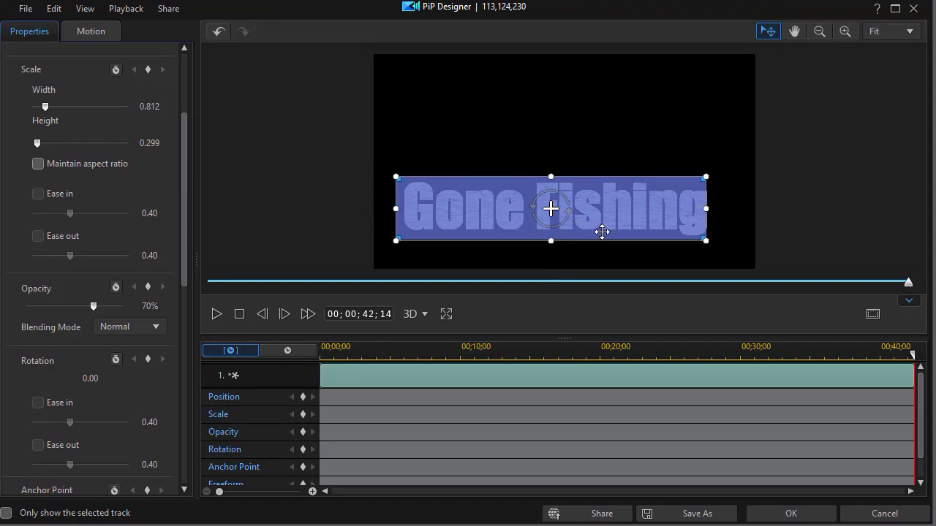
left_click_drag(608, 217, 613, 217)
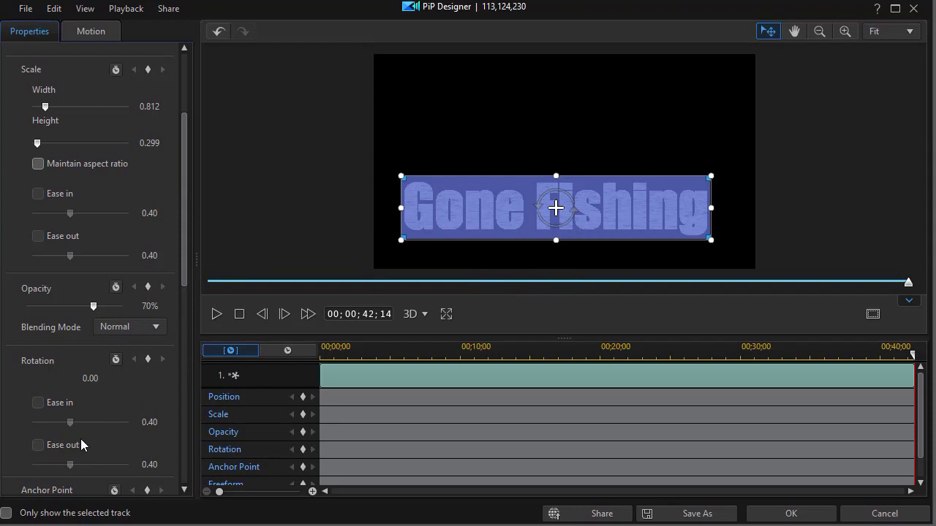
left_click_drag(184, 265, 171, 316)
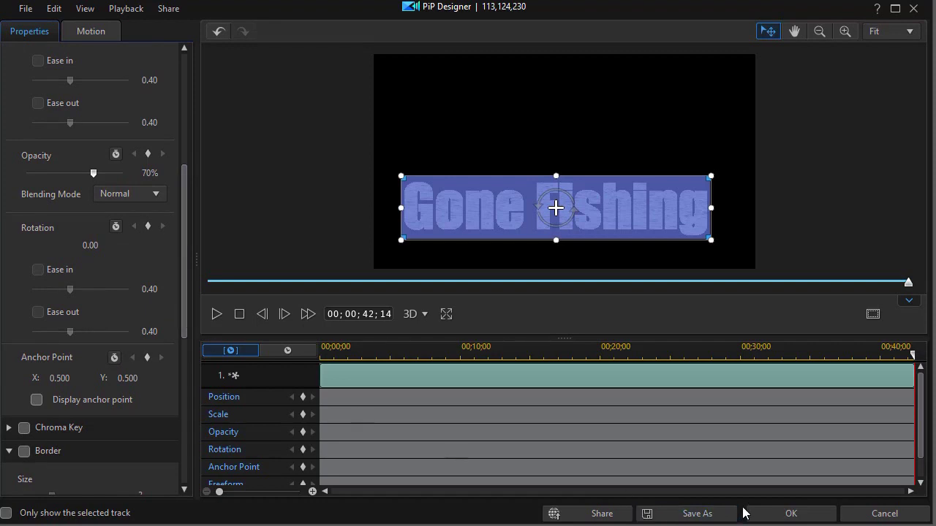
left_click(790, 514)
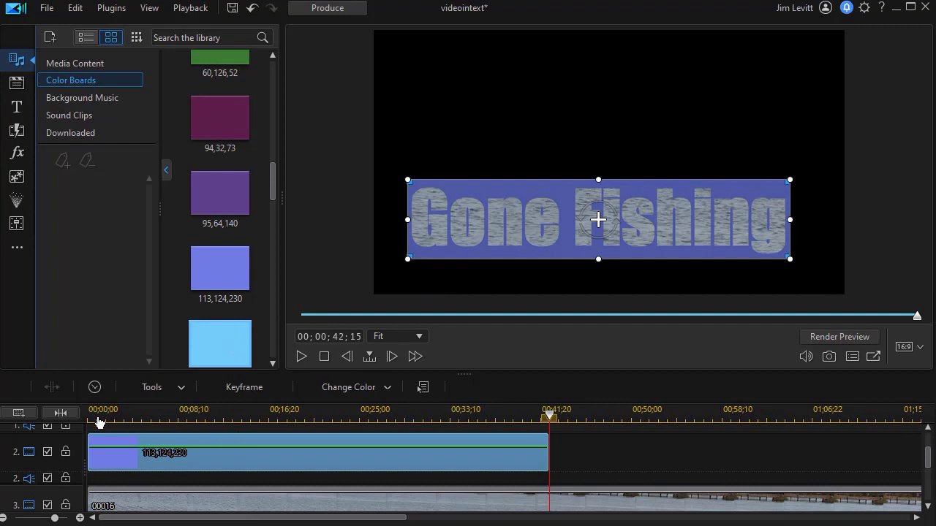
Move the playhead to about 00;00;14;27 and select the colour board clip on track 2.
scroll(99, 423, "down", 2)
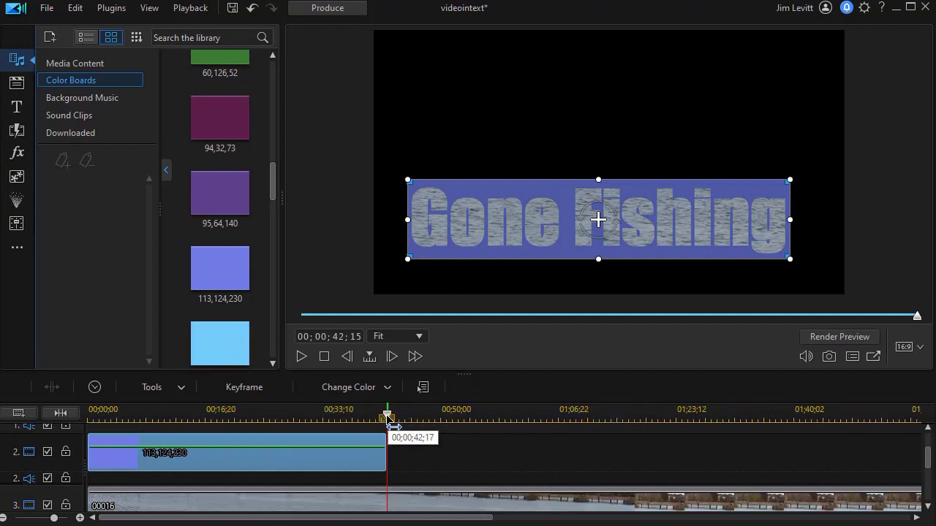
key("Home")
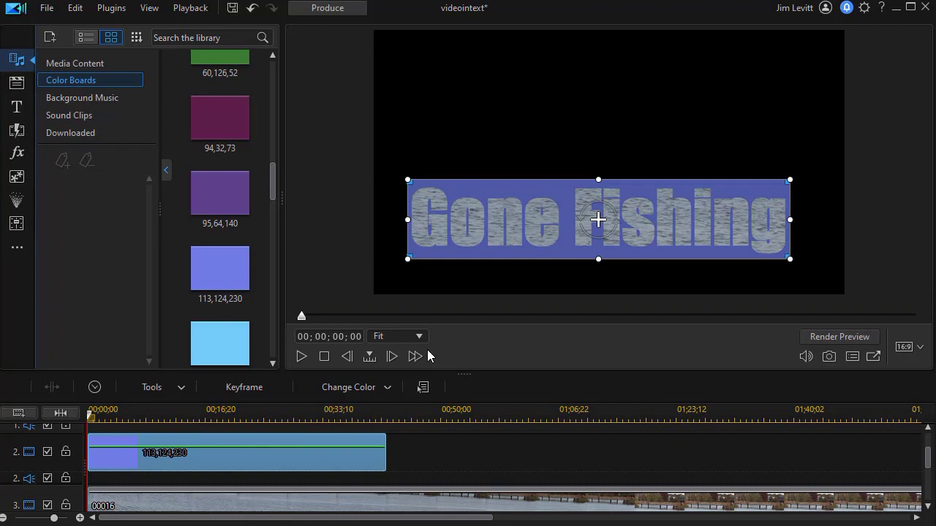
left_click(533, 245)
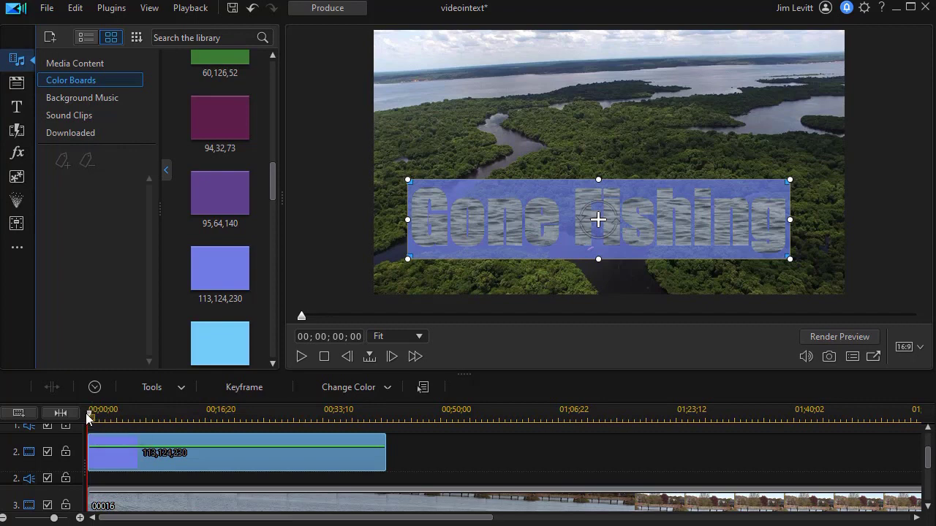
left_click_drag(87, 419, 197, 451)
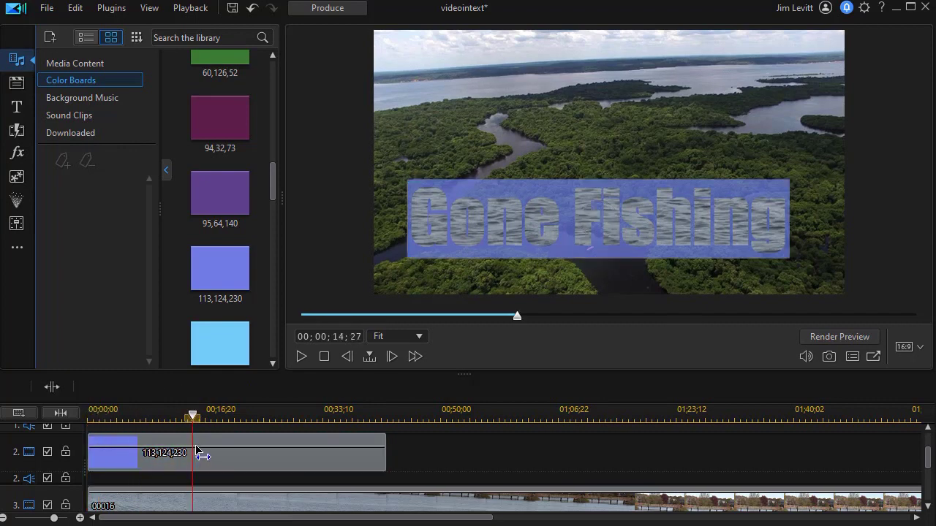
left_click(198, 450)
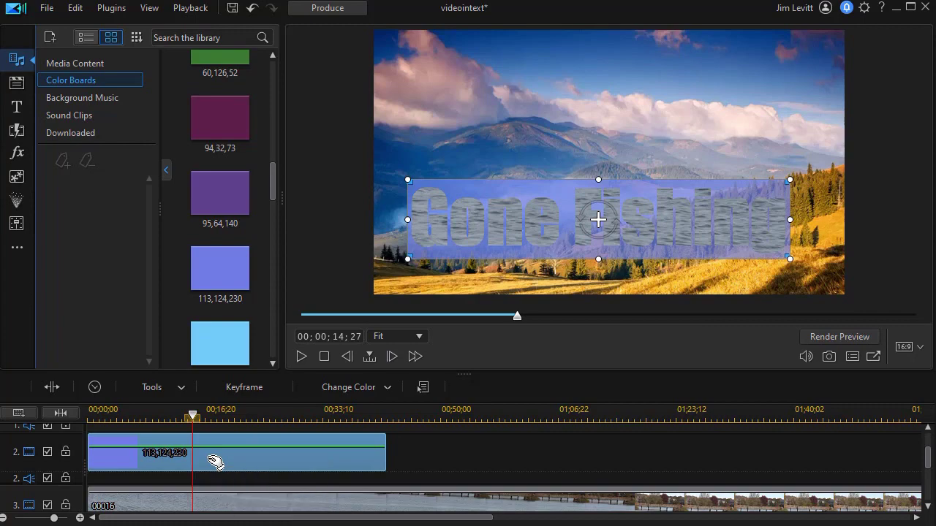
right_click(212, 461)
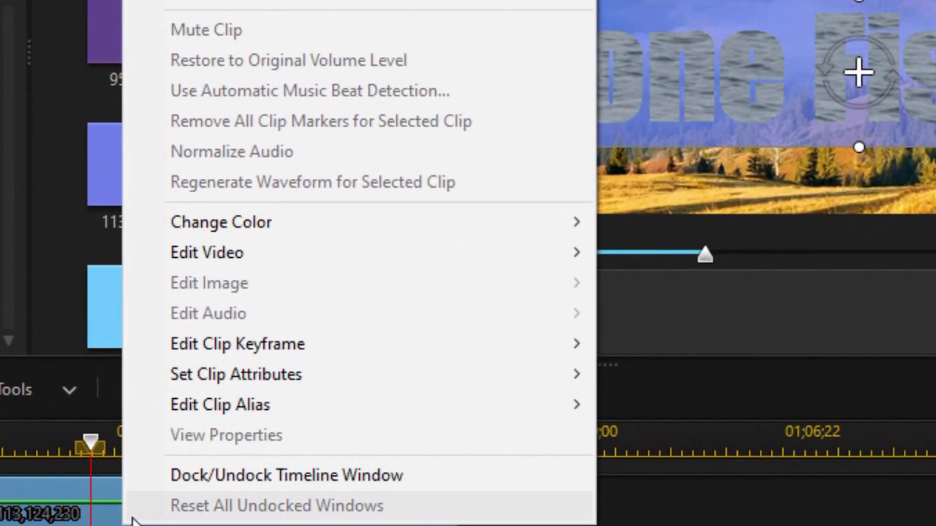
Recolour the board to golden yellow 238,171,34 sampled from the mountain scene's grass.
mouse_move(268, 259)
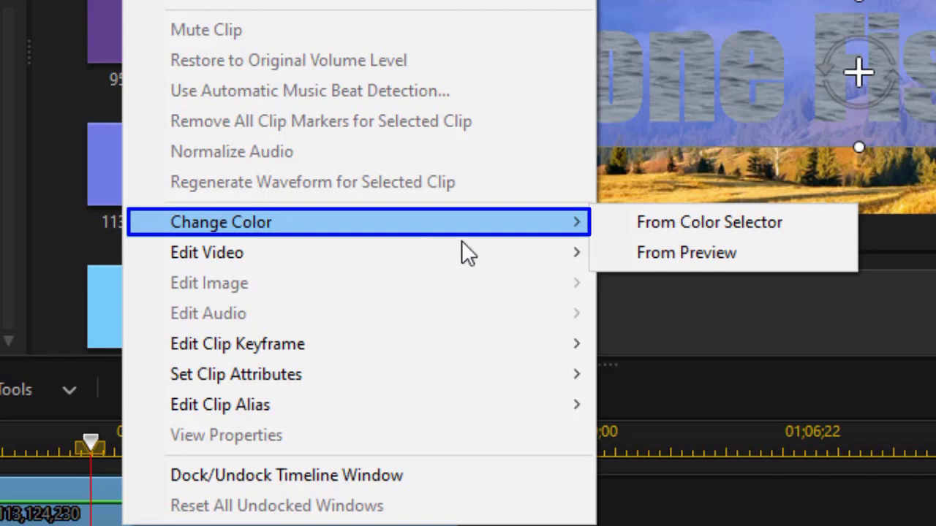
left_click(707, 265)
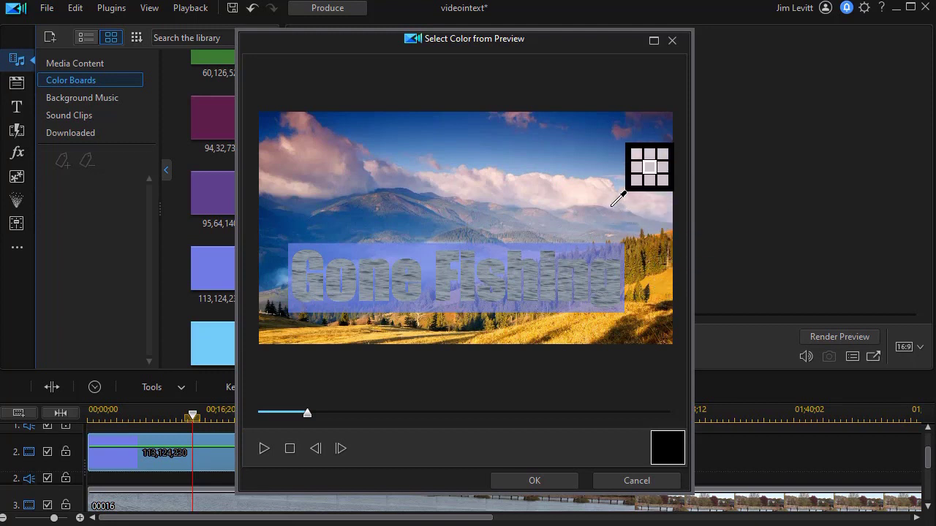
left_click(655, 283)
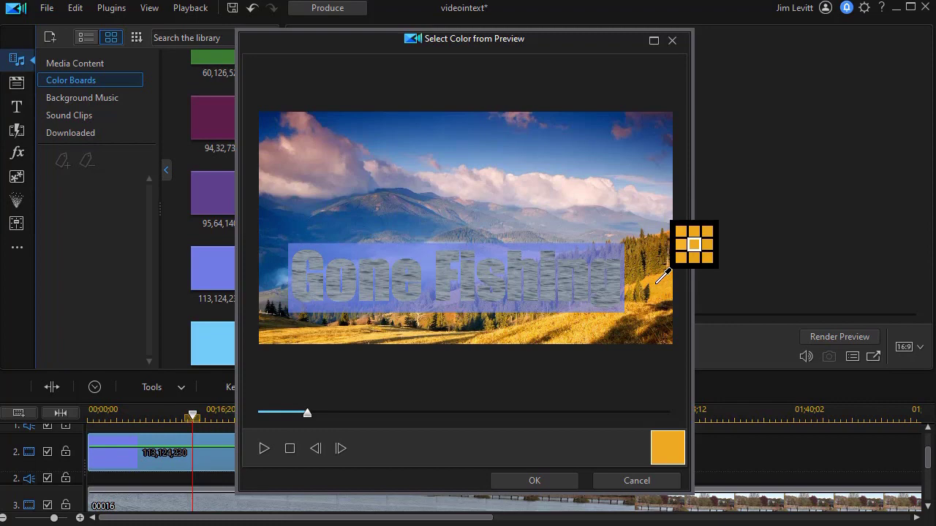
left_click(541, 482)
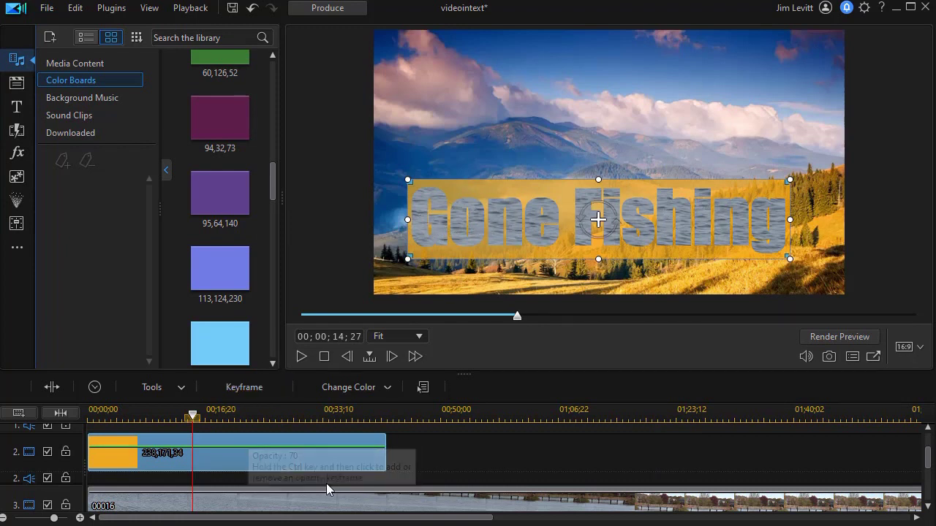
Raise the yellow colour board's opacity to 82% in PiP Designer.
double_click(237, 462)
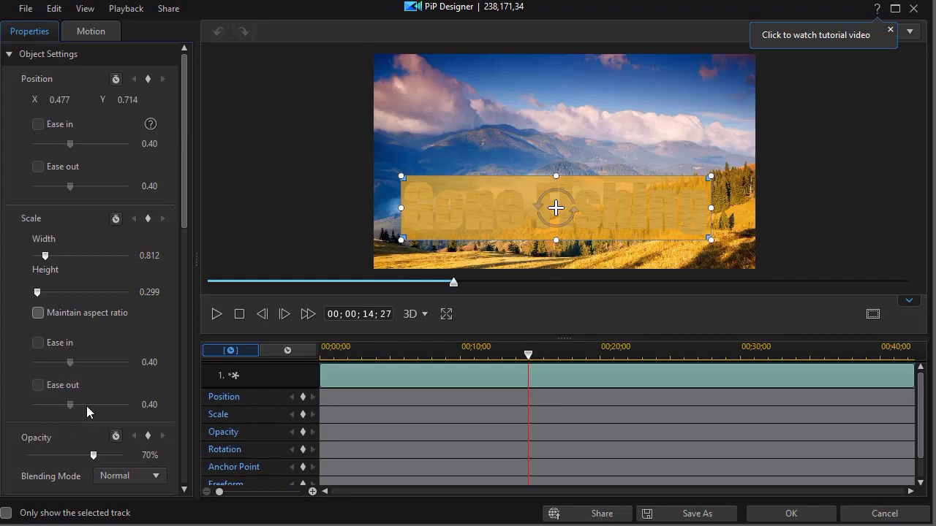
left_click(93, 455)
left_click_drag(101, 458, 110, 461)
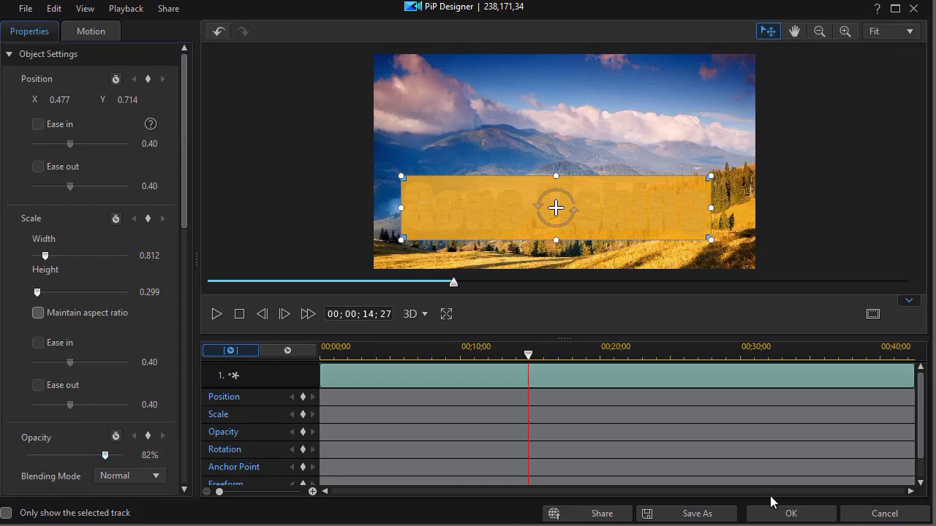
left_click(790, 514)
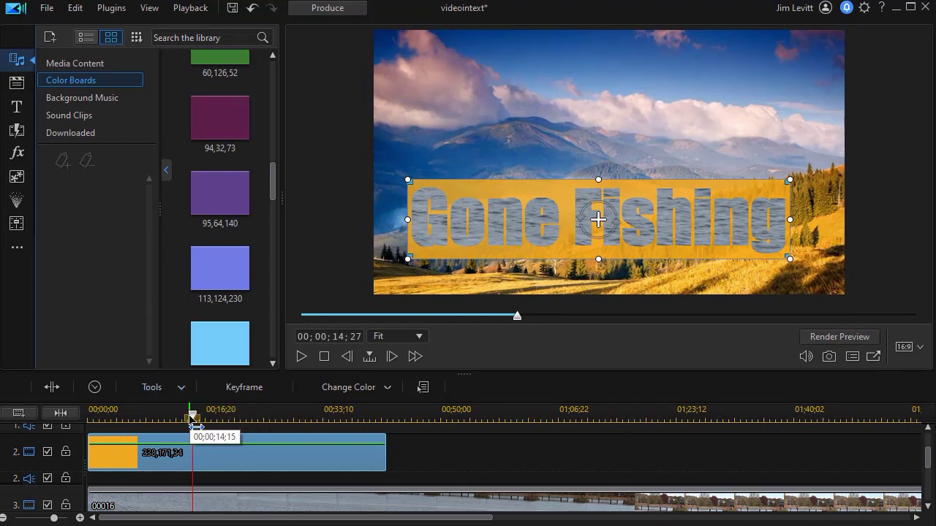
Rewind to 00;00;00;00 and play back the gold-banded, water-filled 'Gone Fishing' title over the aerial river.
left_click_drag(194, 424, 88, 418)
left_click(426, 272)
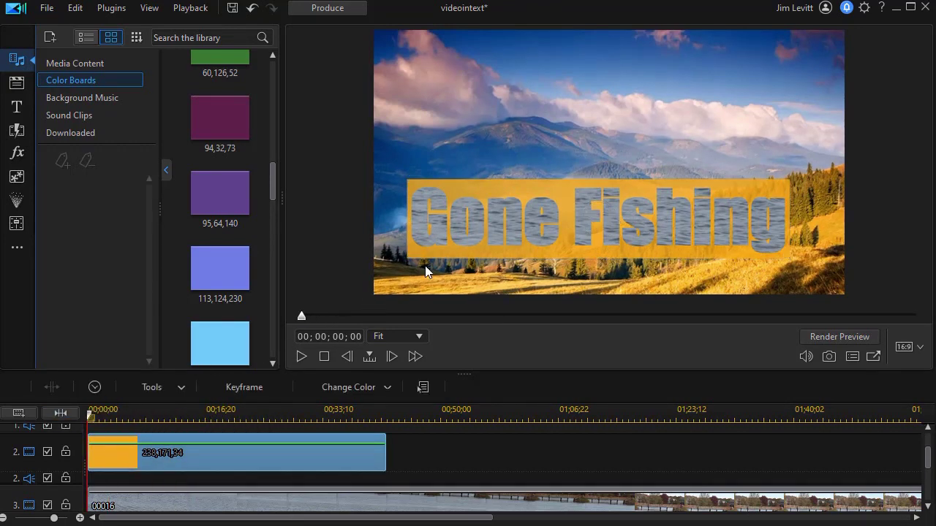
left_click(328, 461)
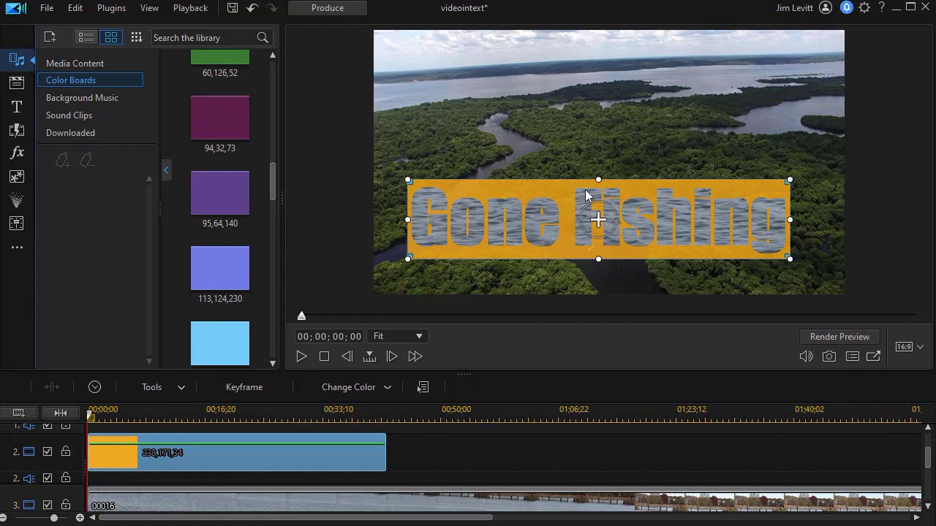
left_click(301, 356)
left_click(302, 356)
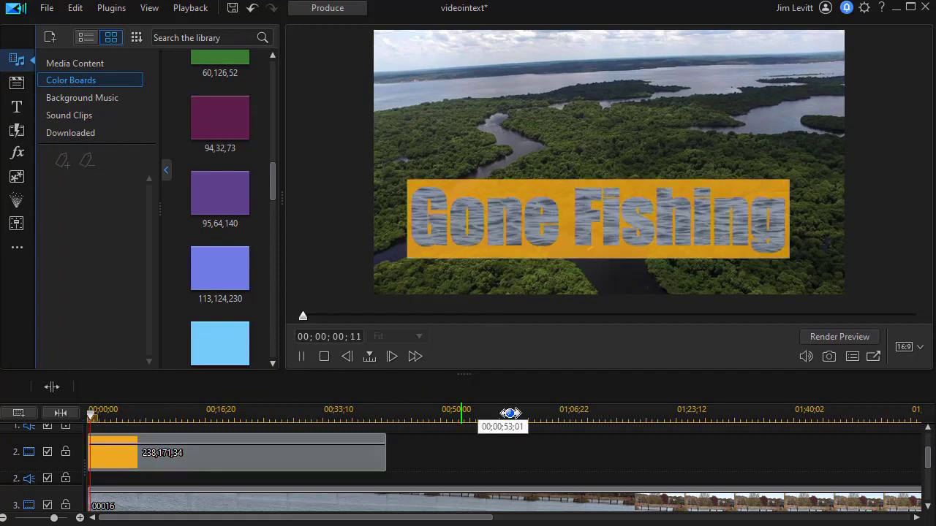